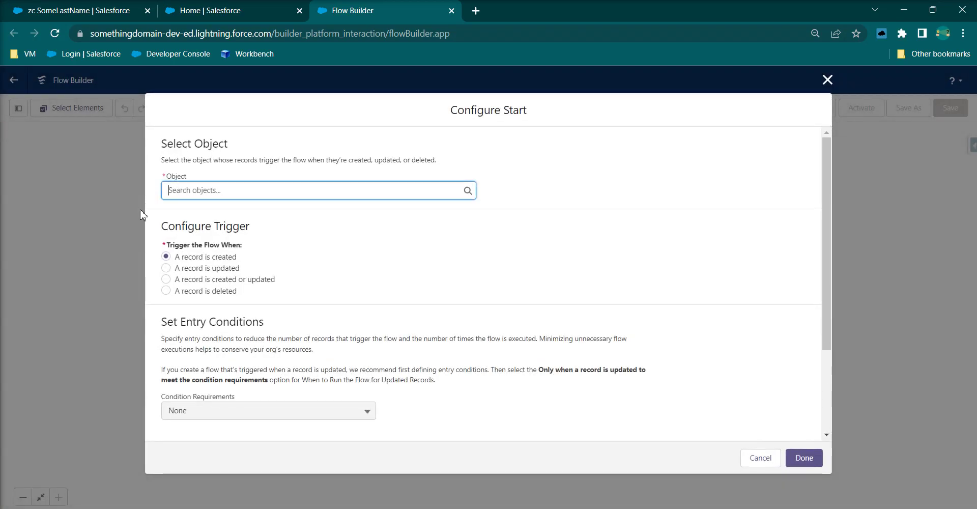
Set the flow's object to Contact and trigger it when a record is updated
text(contact)
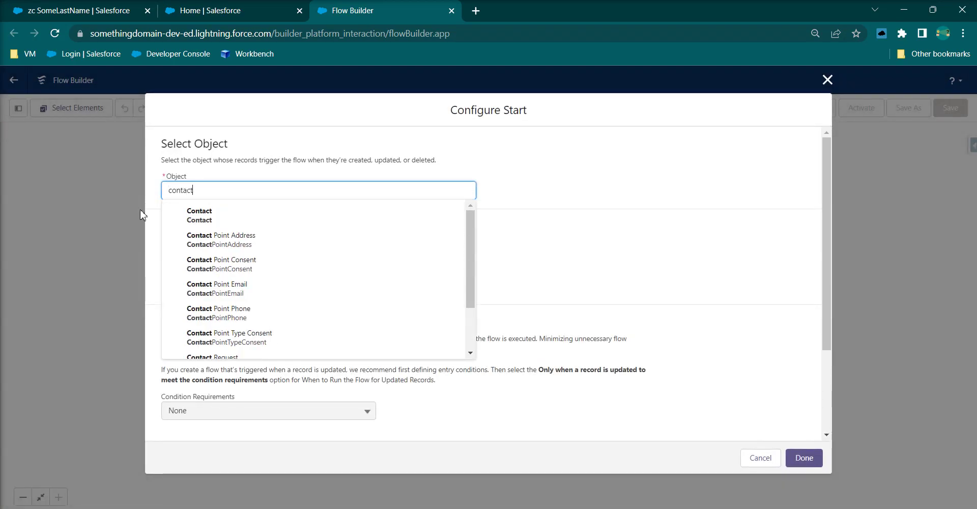
click(224, 217)
click(222, 270)
Require all conditions to be met (AND) and add the entry condition Status__c Equals Followup
click(231, 410)
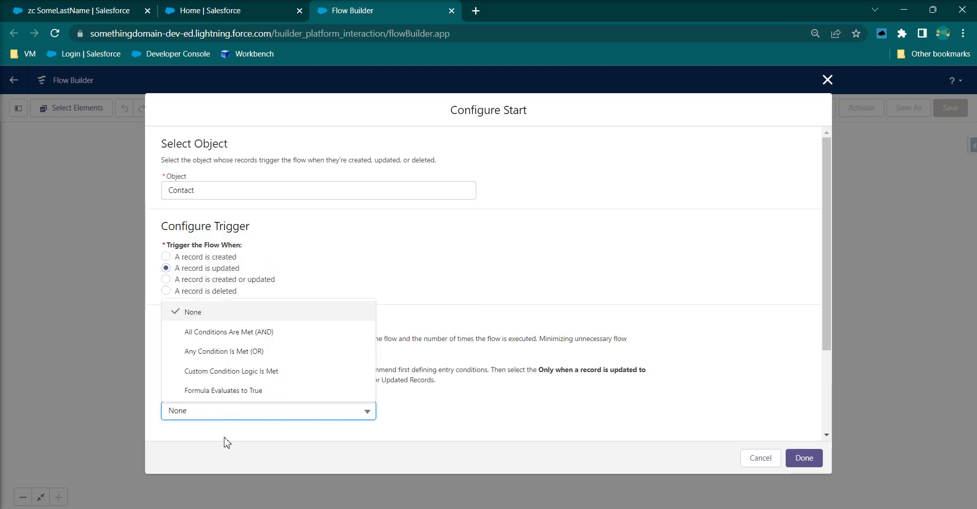
click(242, 331)
scroll(245, 334, down, 3)
click(245, 334)
text(status)
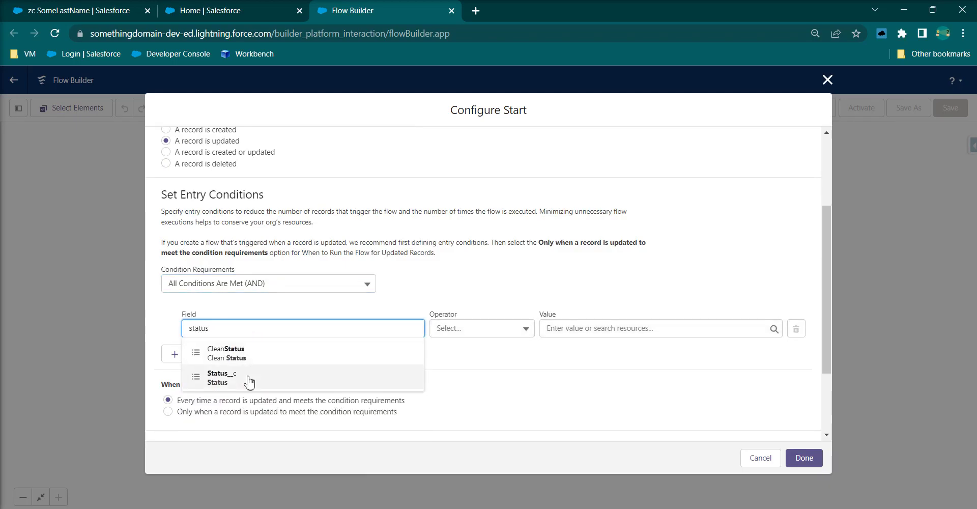
click(248, 380)
click(619, 330)
text(Followup)
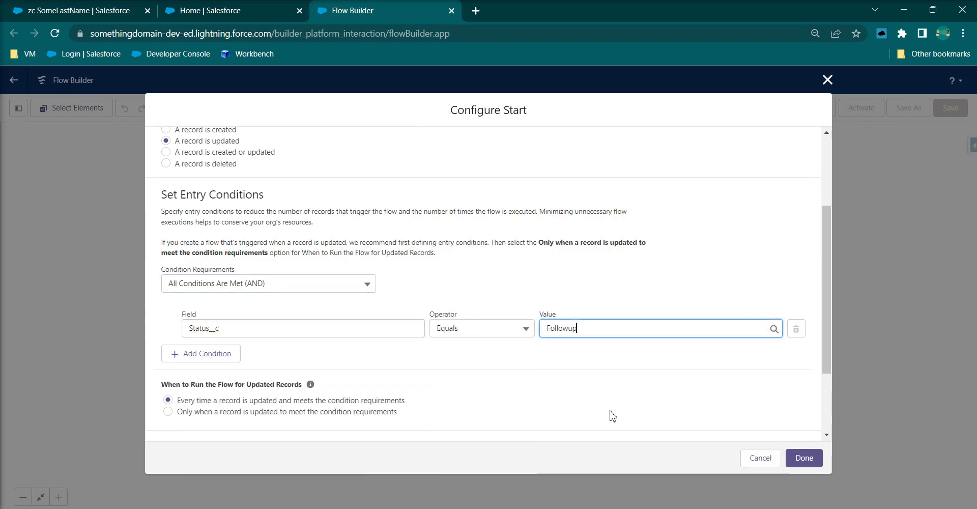
Add a second entry condition on the Status__c field
click(228, 355)
click(296, 359)
text(ischa)
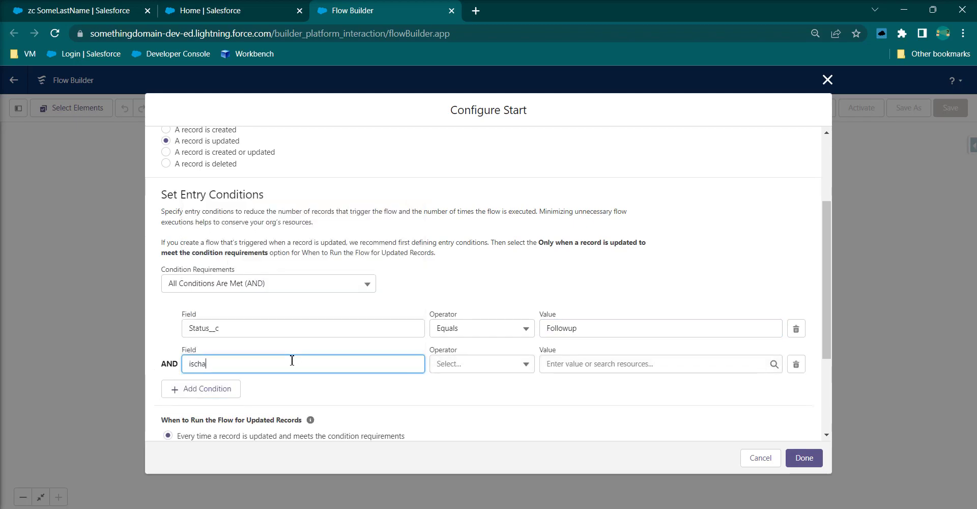
key(BackSpace)
key(BackSpace)
key(BackSpace)
key(BackSpace)
text(stat)
click(291, 396)
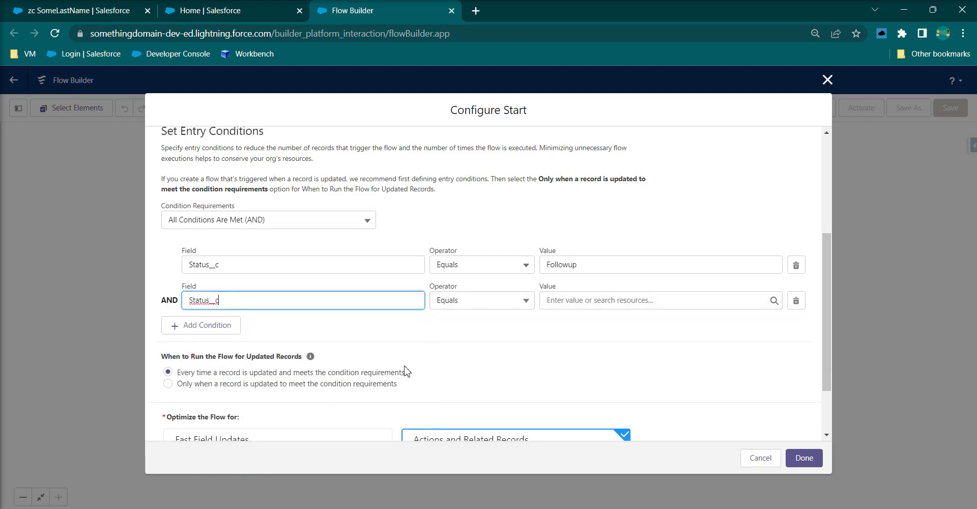
Set the second condition to Is Changed with the value $GlobalConstant.True and finish the start configuration
click(479, 311)
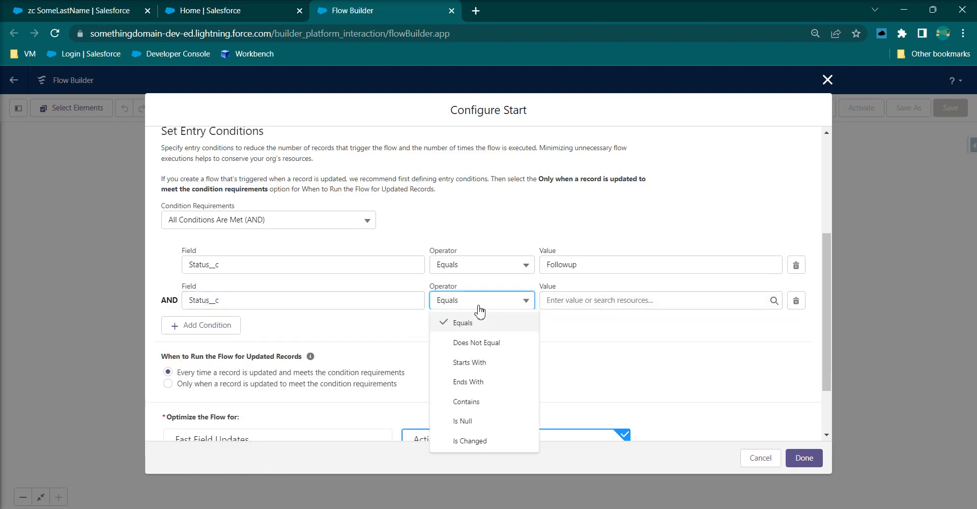
click(483, 436)
click(573, 304)
text(true)
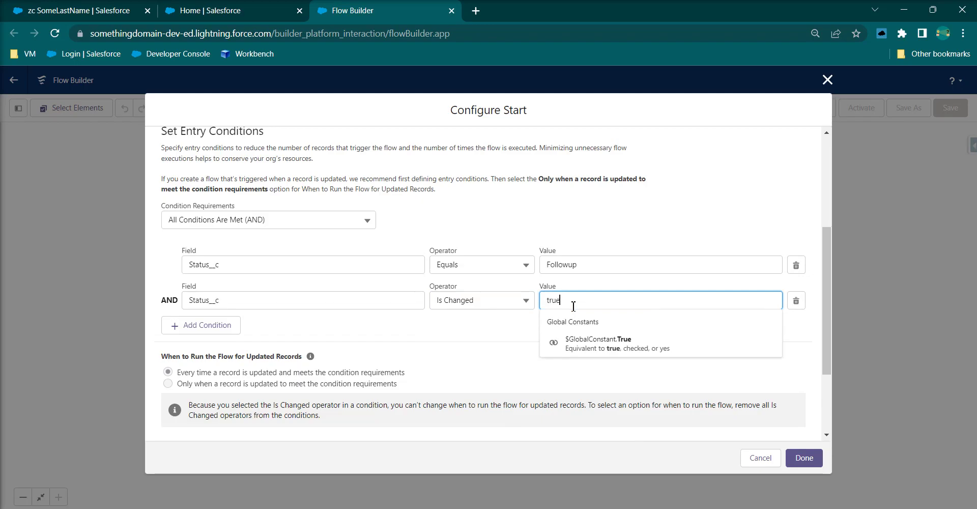
click(628, 341)
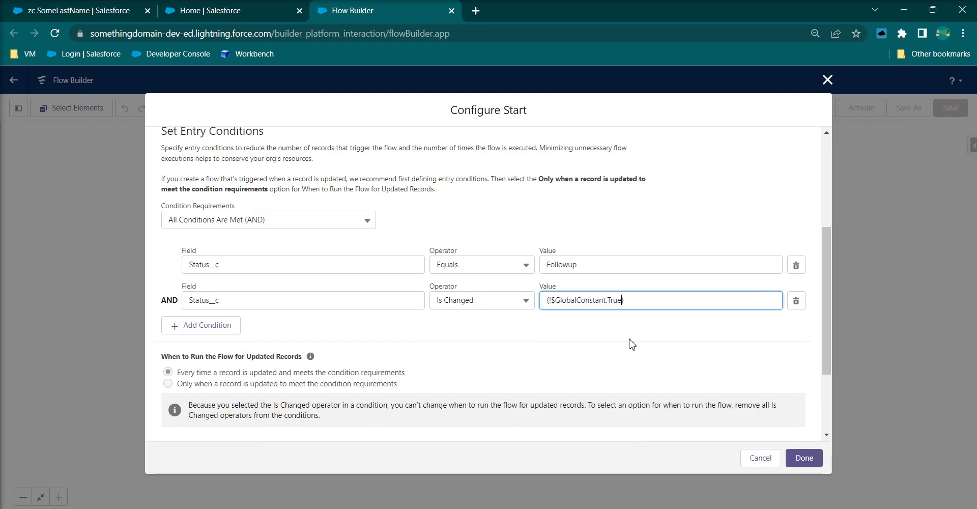
click(808, 462)
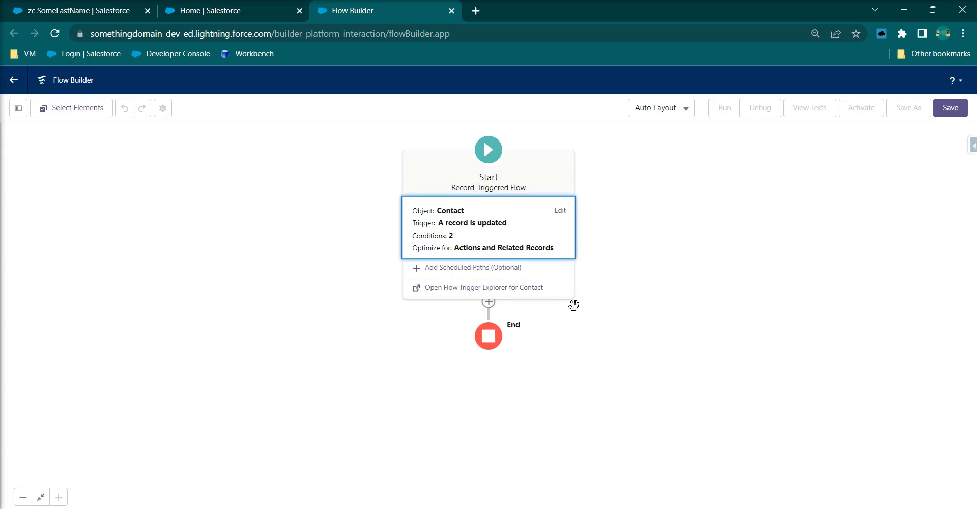
Add an Action element after the start of the flow using the New Task quick action
click(490, 306)
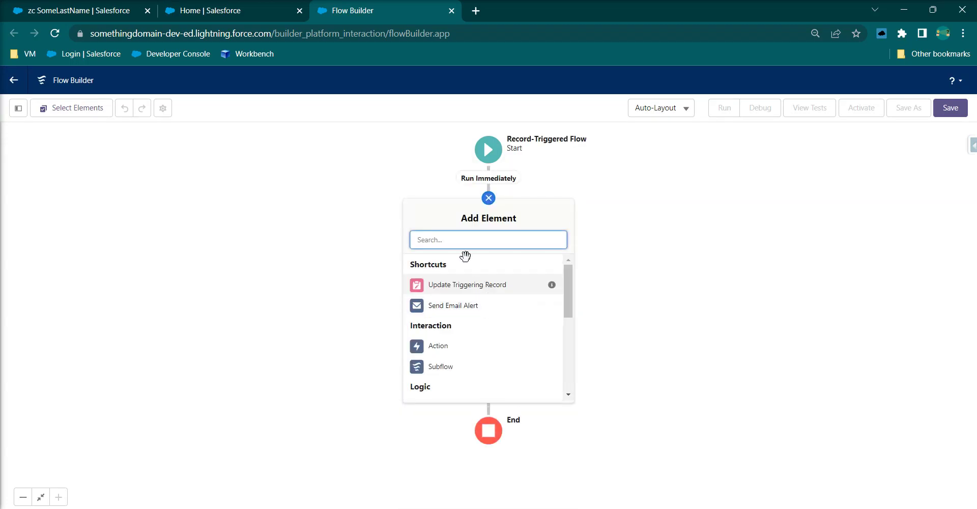
click(444, 348)
click(480, 157)
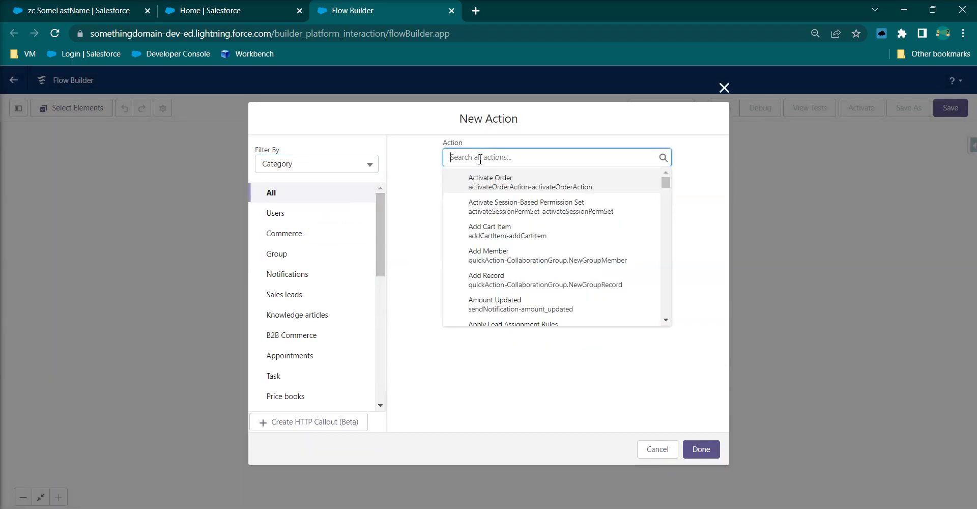
text(tas)
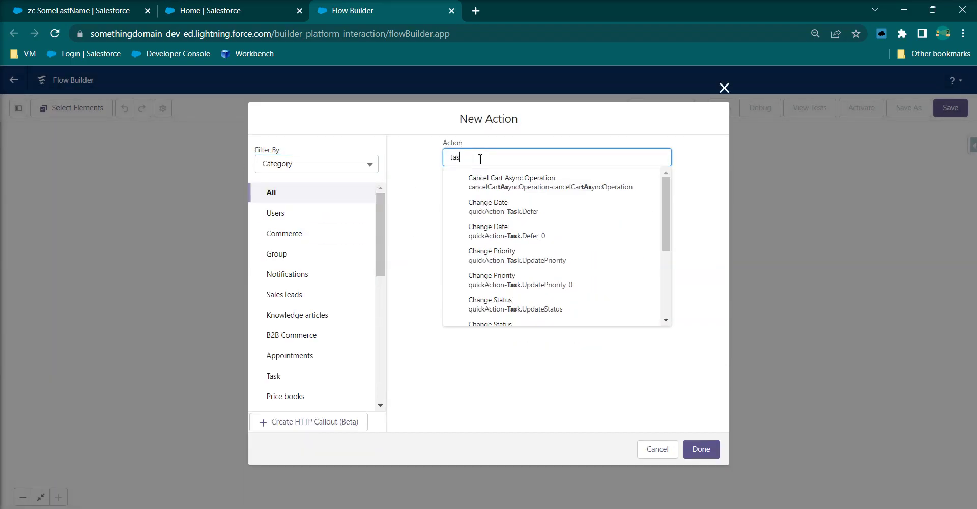
text(k)
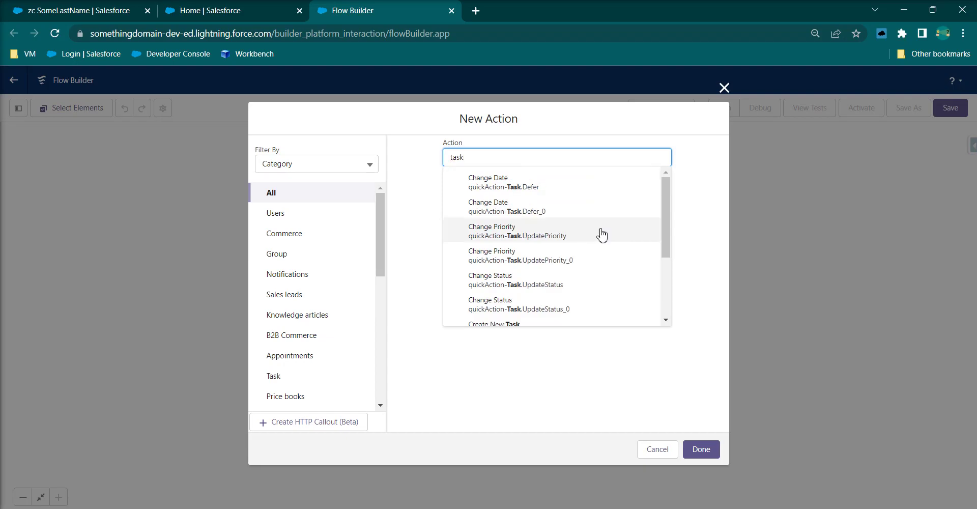
scroll(585, 231, down, 3)
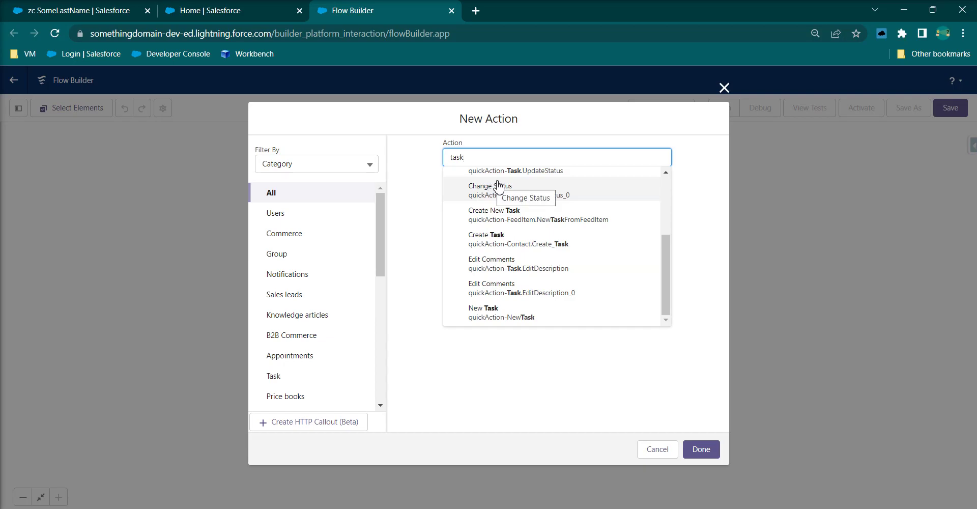
click(499, 317)
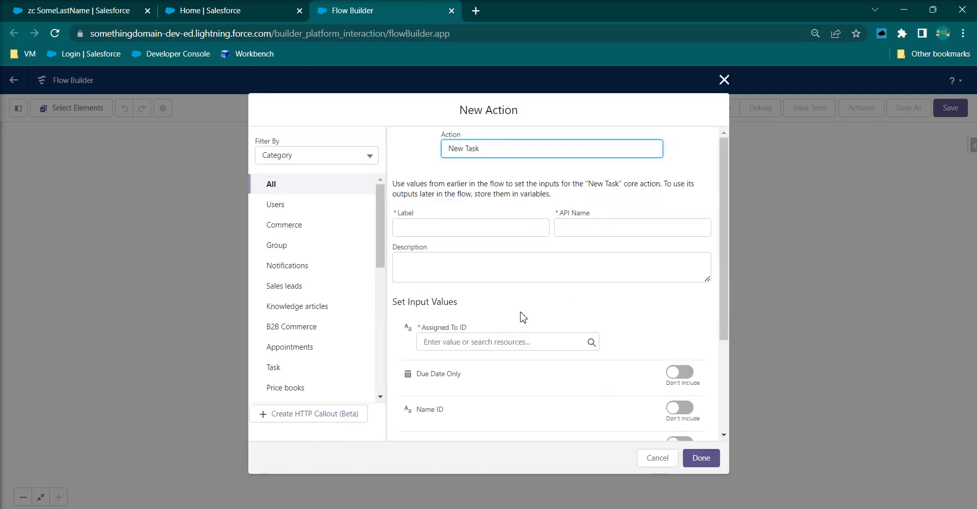
Label the new action createTask and let its API name match
click(466, 220)
text(createTask)
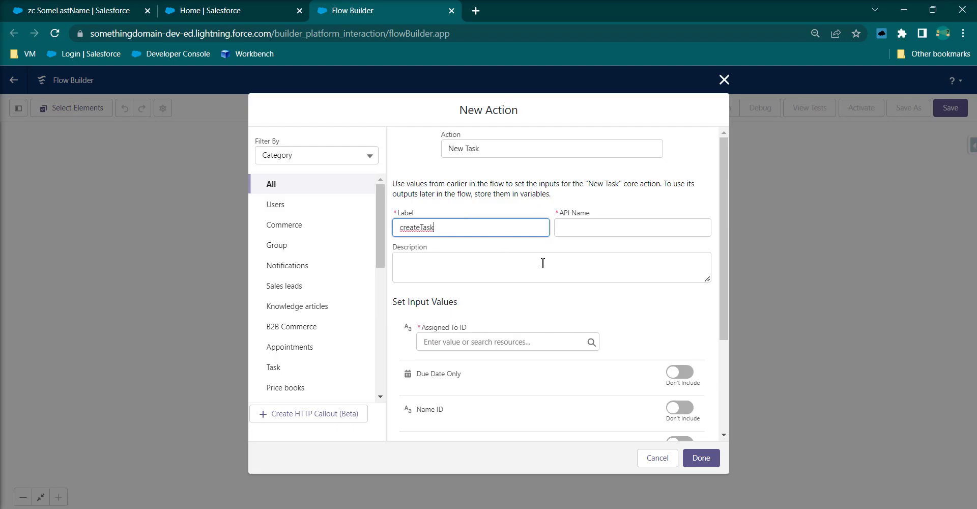
click(543, 263)
Set the task's Assigned To ID to the triggering record's owner, {!$Record.OwnerId}
click(493, 340)
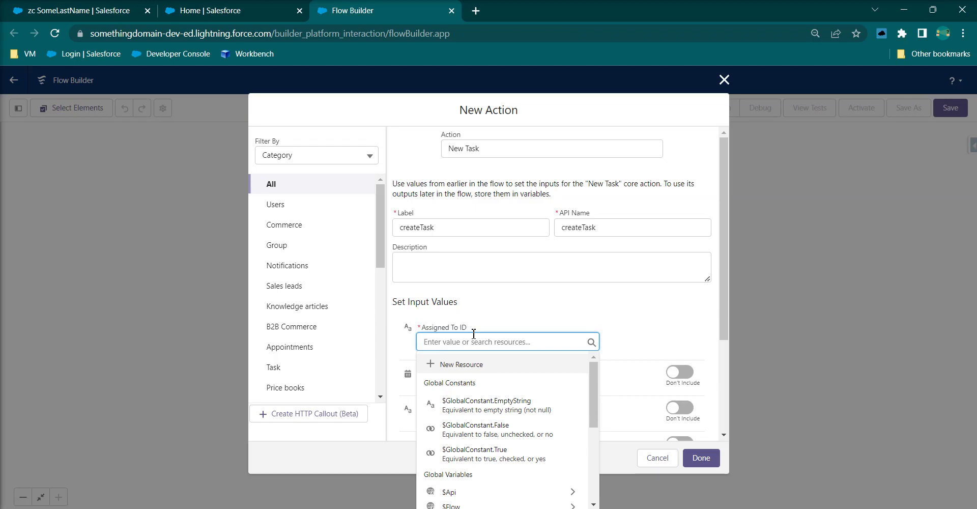
text(rec)
click(478, 387)
text(owne)
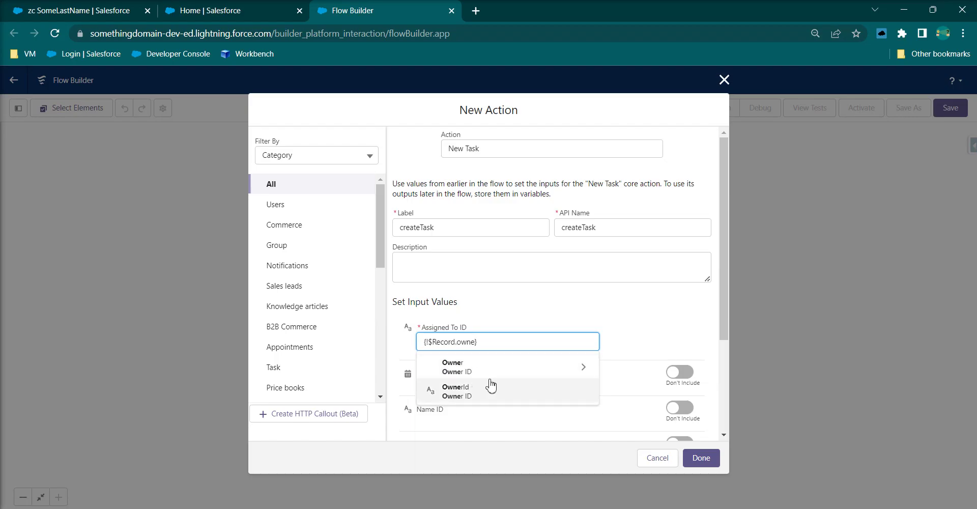
click(493, 391)
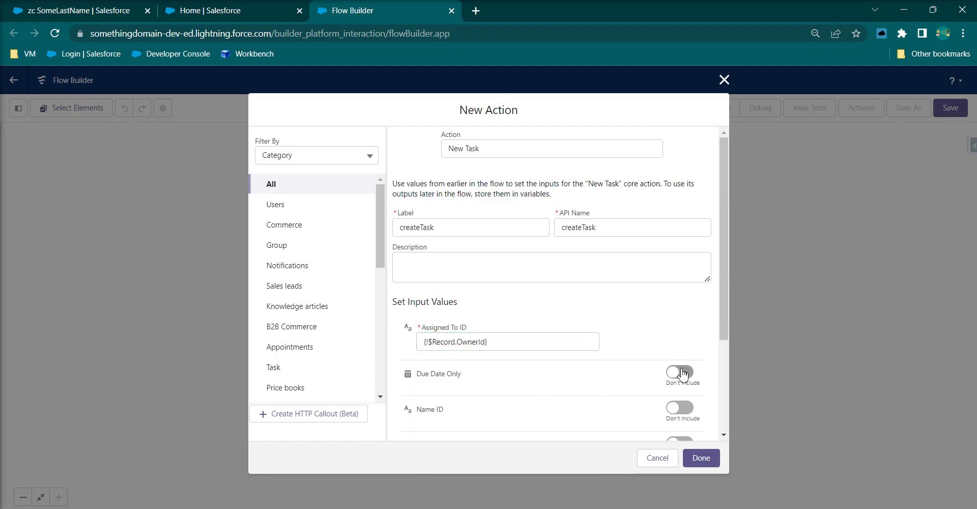
Include Due Date Only in the action and start a new resource of type Formula for it
scroll(606, 377, down, 3)
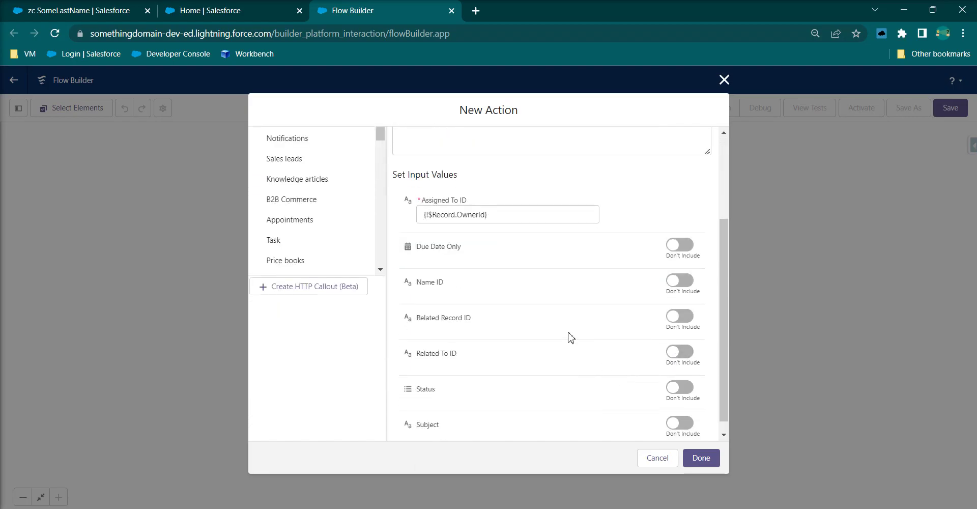
click(681, 250)
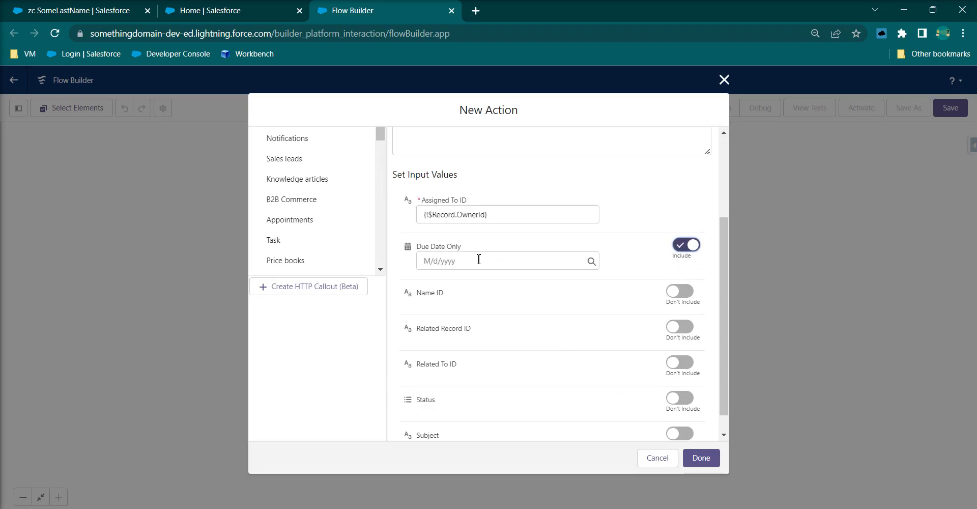
click(479, 257)
click(467, 284)
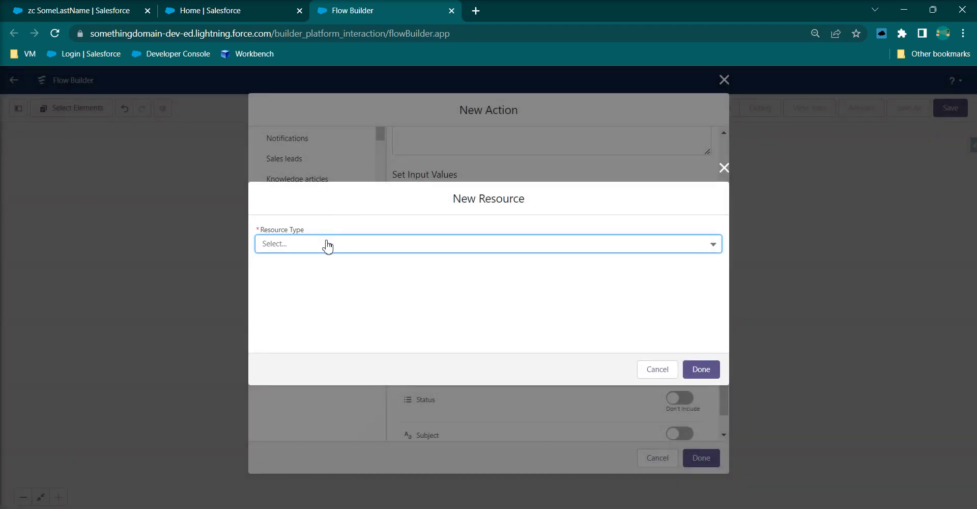
click(339, 248)
click(333, 319)
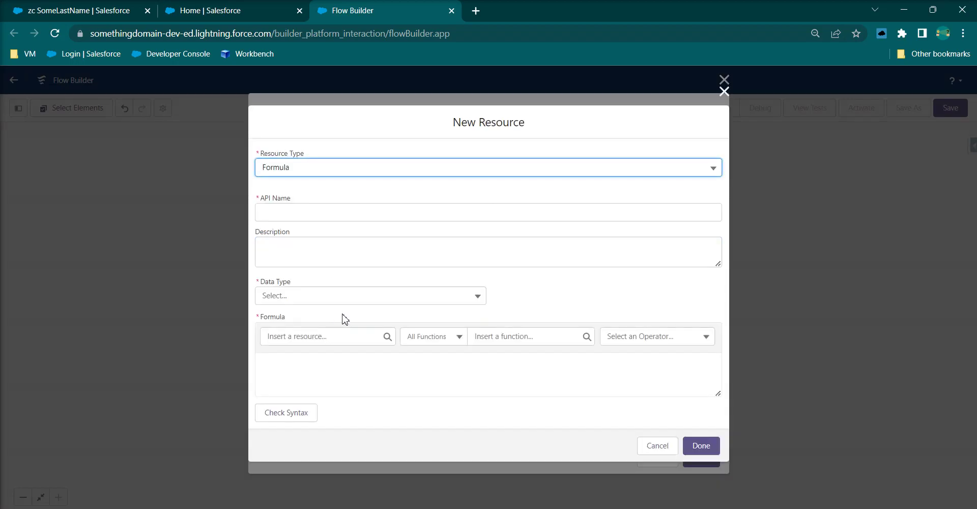
Give the formula resource the API name next7days
click(300, 214)
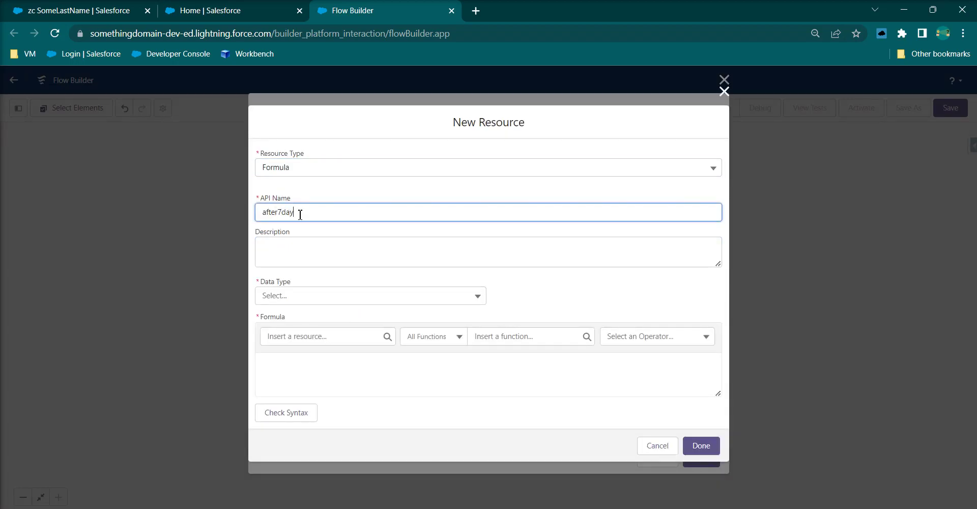
click(312, 300)
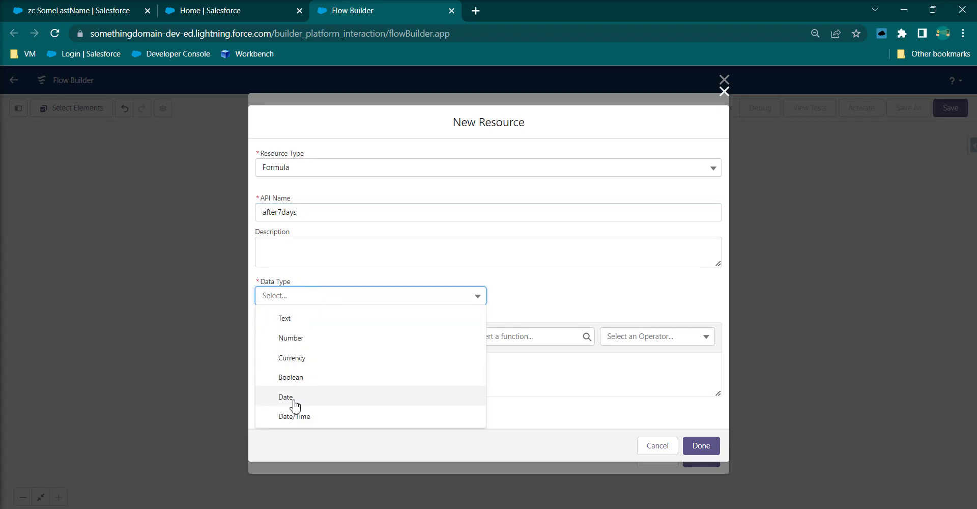
drag(278, 212, 251, 216)
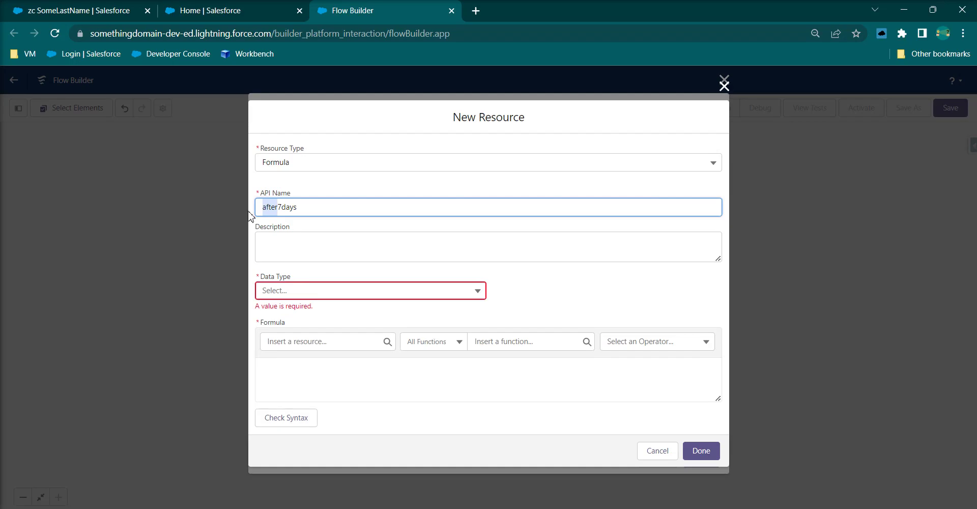
text(next)
Set the formula's data type to Date, enter TODAY()+7 as its formula, and finish the resource
click(334, 299)
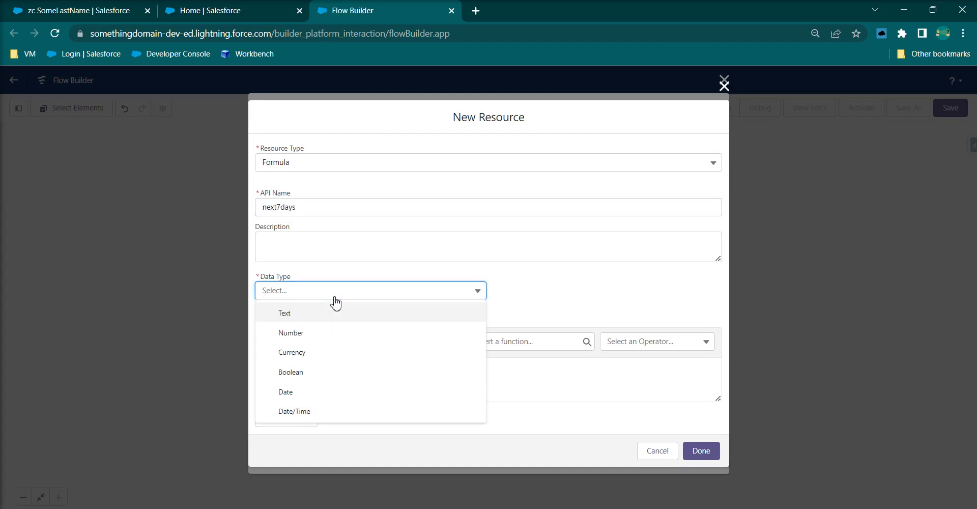
click(325, 391)
text(TODAY()+7)
click(700, 446)
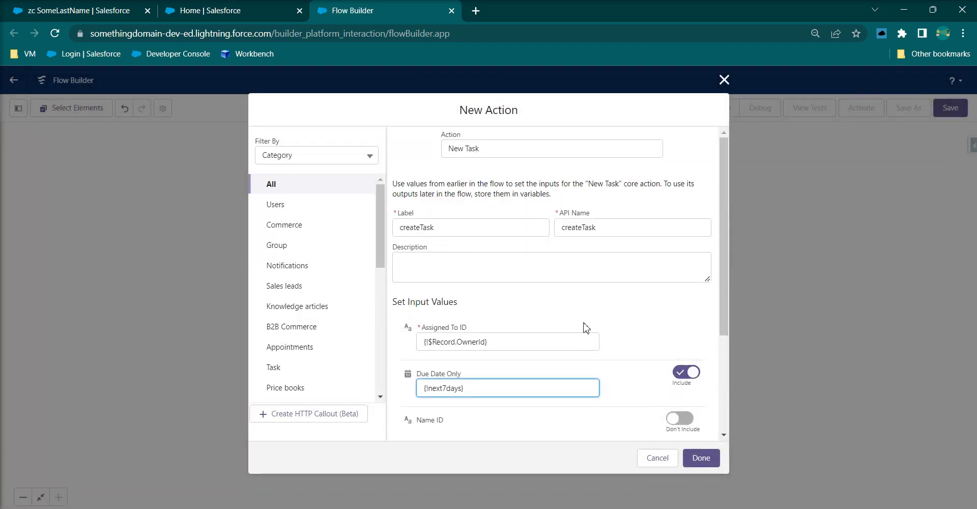
scroll(588, 325, down, 3)
click(685, 269)
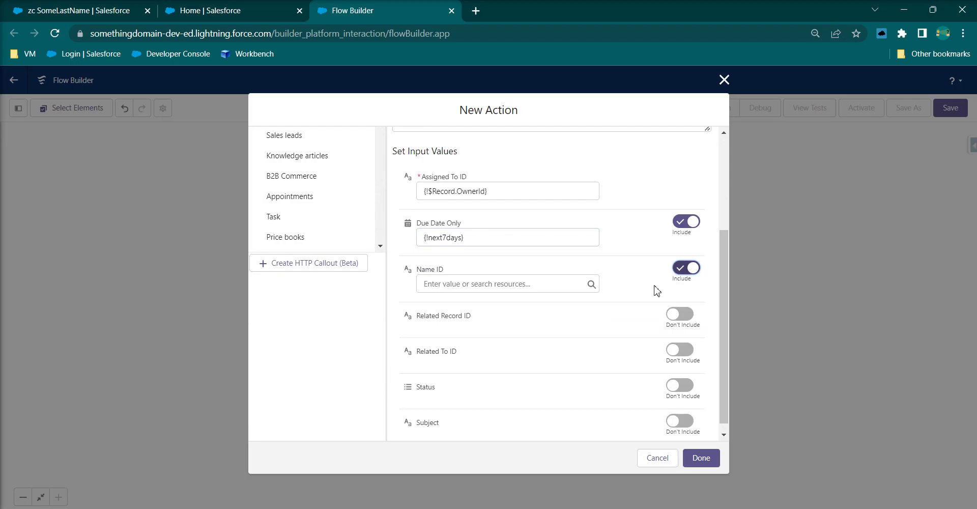
click(680, 269)
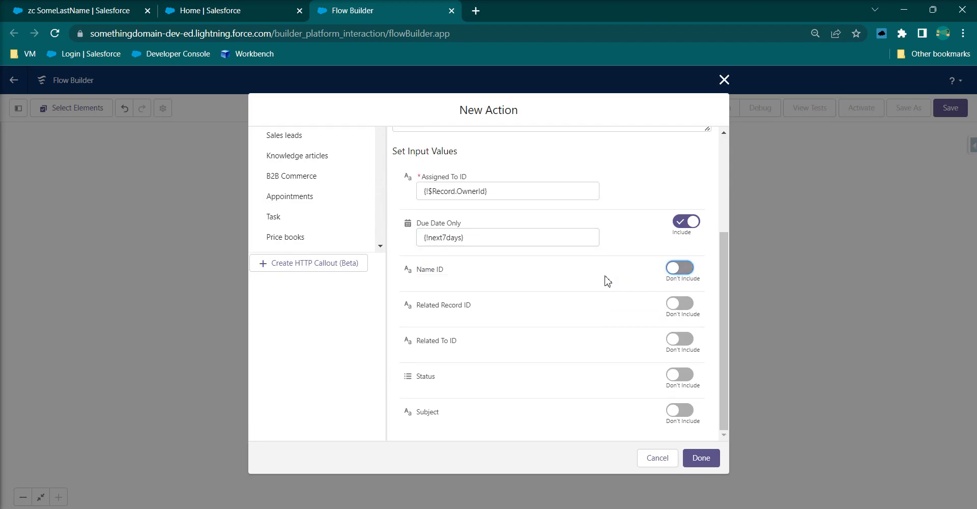
Include Related Record ID in the action and set it to the triggering record's ID, {!$Record.Id}
click(682, 303)
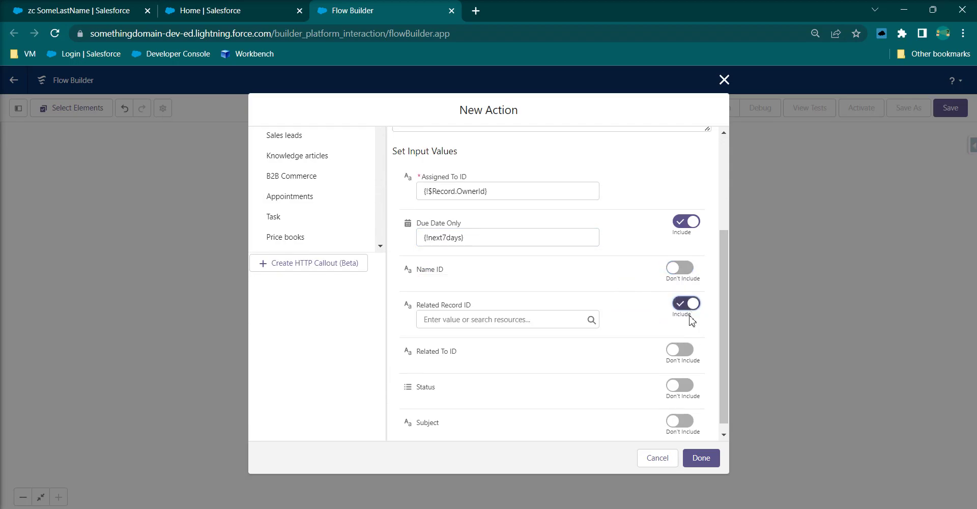
click(497, 316)
text(rec)
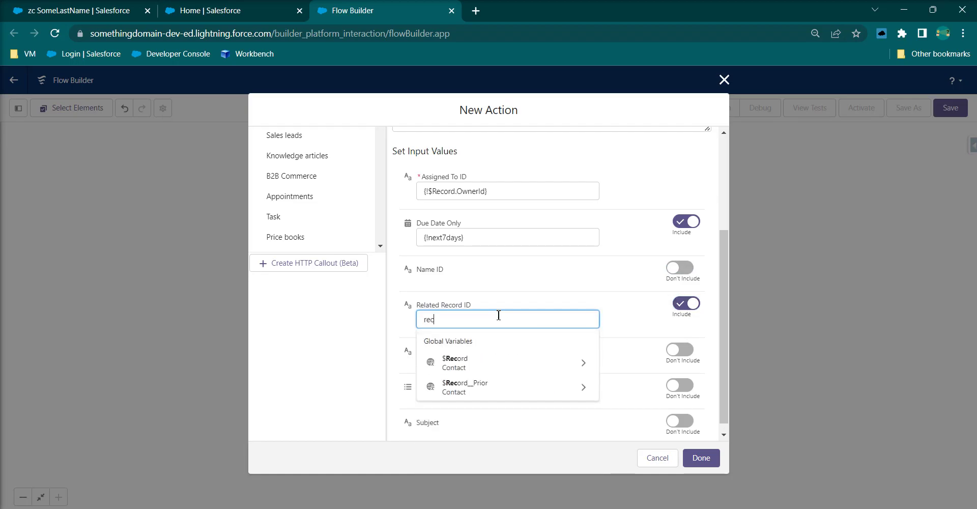
click(500, 364)
text(Id)
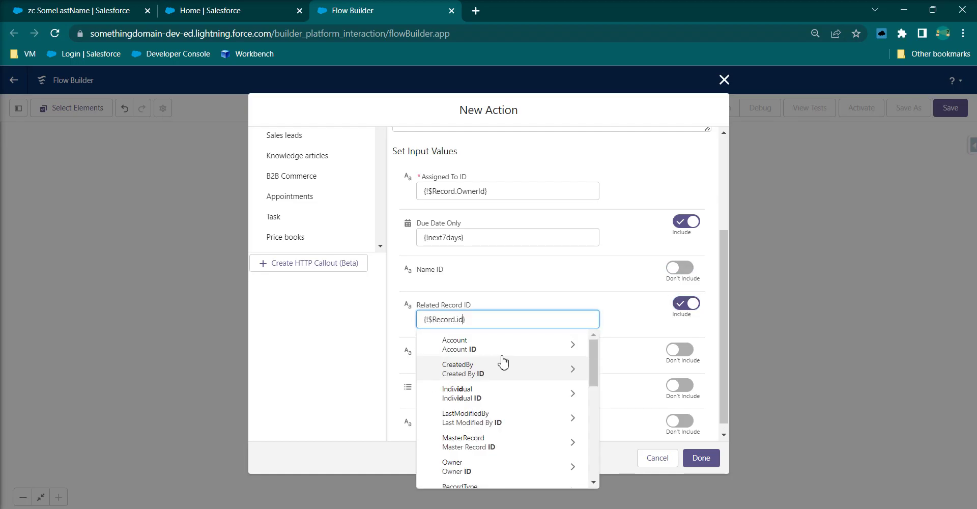
scroll(502, 446, down, 3)
click(502, 443)
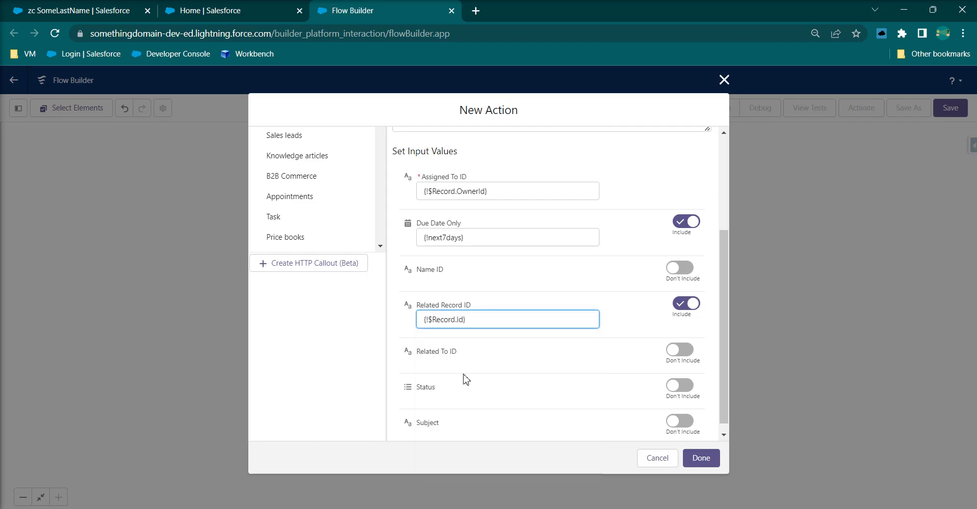
Include Subject in the action and start a new resource of type Formula for it
scroll(673, 394, down, 1)
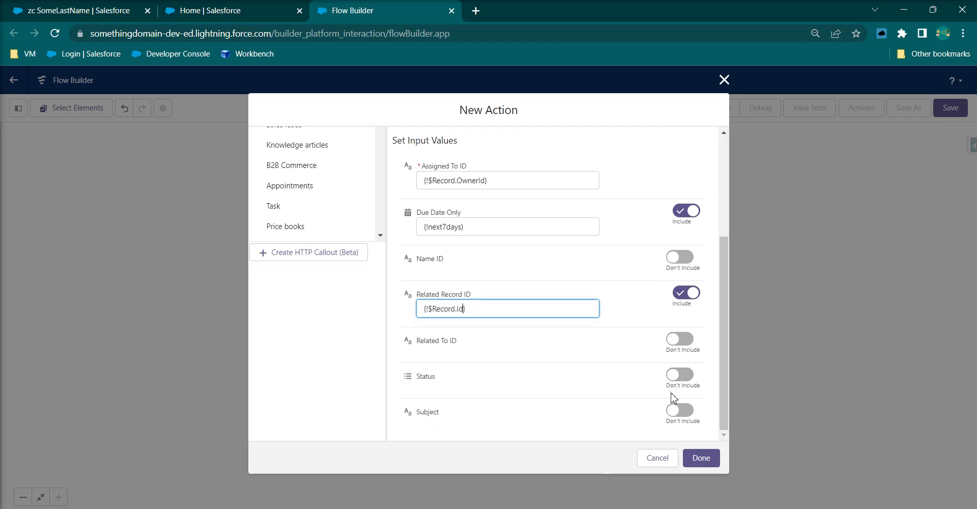
click(682, 410)
click(499, 426)
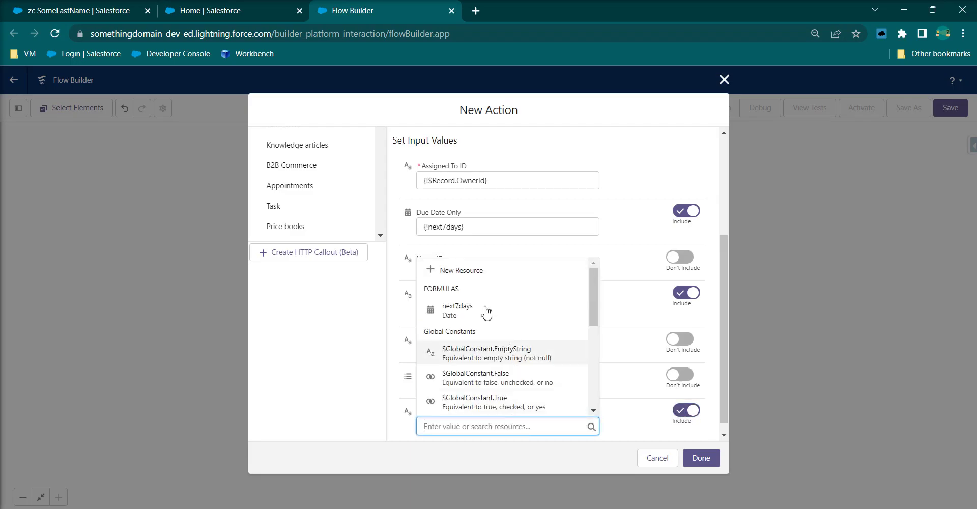
click(471, 269)
click(338, 244)
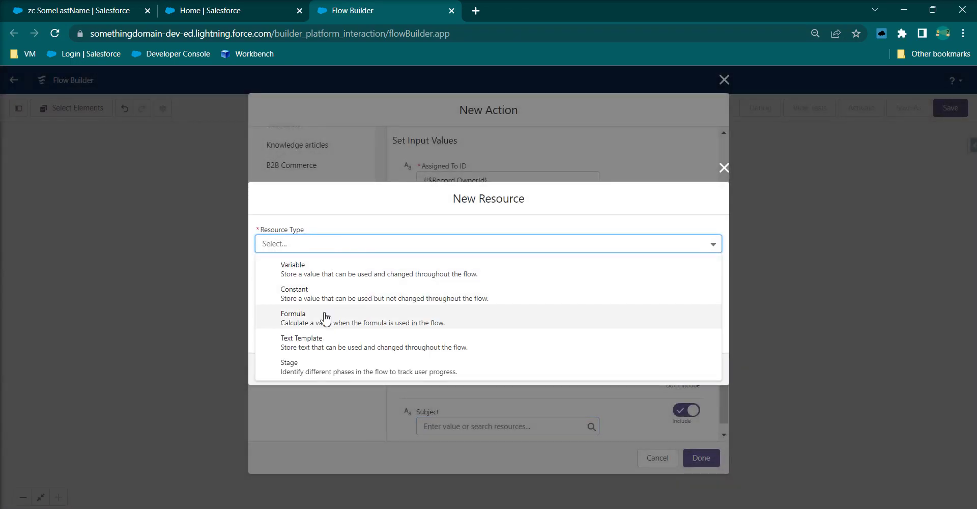
click(321, 316)
Give the formula resource the API name subjectFormula and set its data type to Text
click(297, 215)
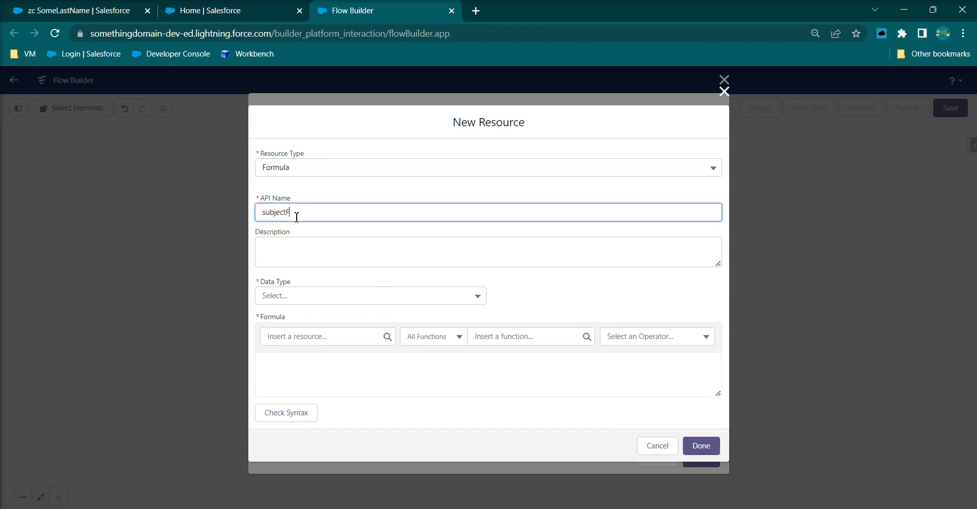
click(326, 390)
click(300, 300)
click(295, 314)
Enter the formula text 'Created from Contact ' joined with + to the triggering record's last name, {!$Record.LastName}
click(305, 371)
text(C)
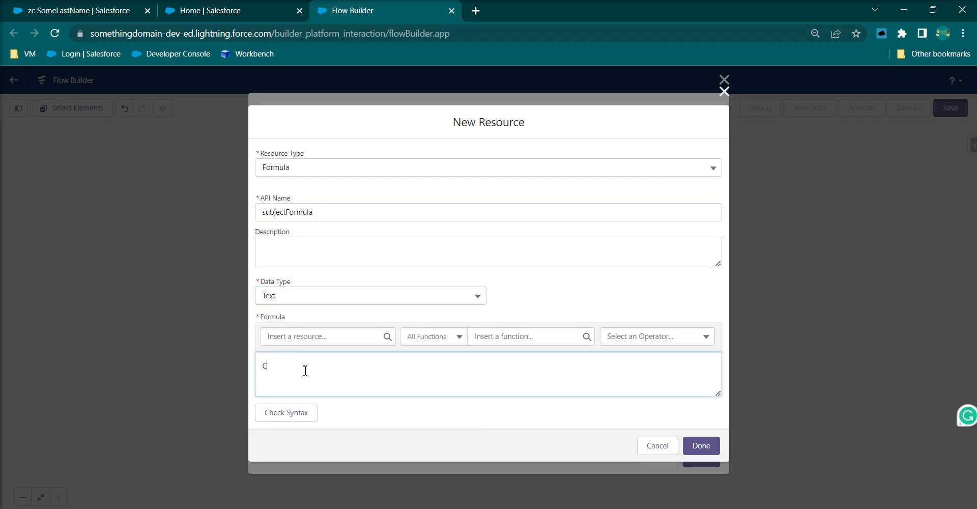
text(reated from Contact)
click(264, 365)
text(' +)
click(338, 337)
text(rec)
click(325, 379)
text(Name)
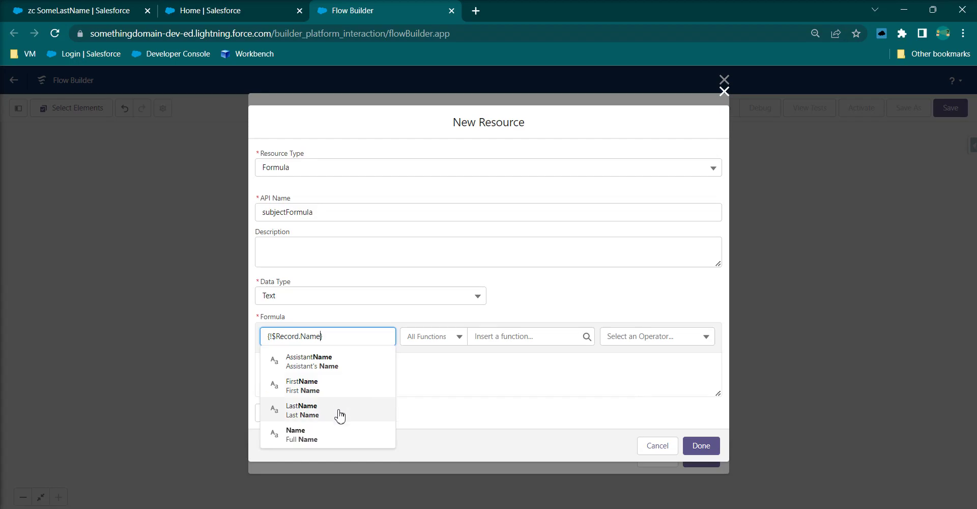
click(387, 410)
Append +' for FollowUp' after the last name in the subject formula and check its syntax
click(501, 373)
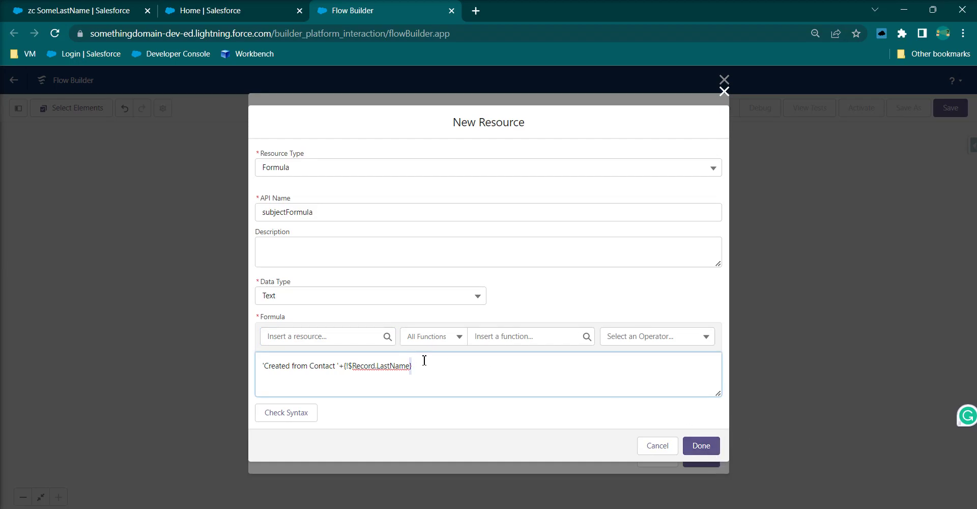
text(for FollowUp)
click(410, 366)
text(+)
click(288, 414)
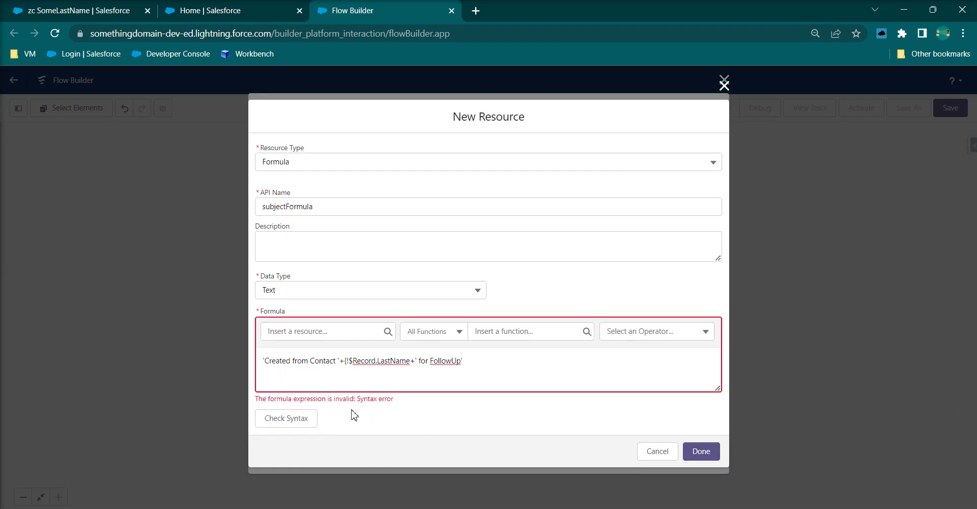
Add the missing closing brace after $Record.LastName, recheck the formula's syntax and finish the resource
click(413, 360)
text(})
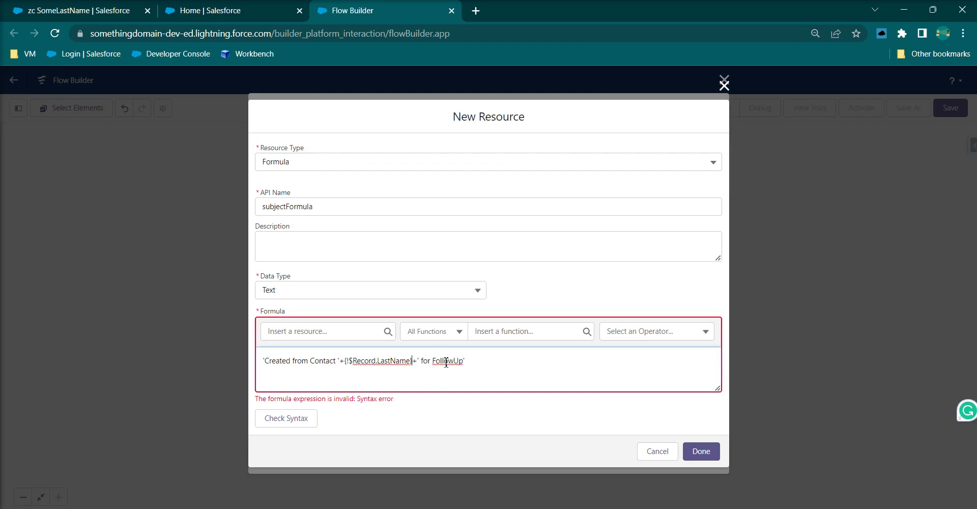
click(299, 426)
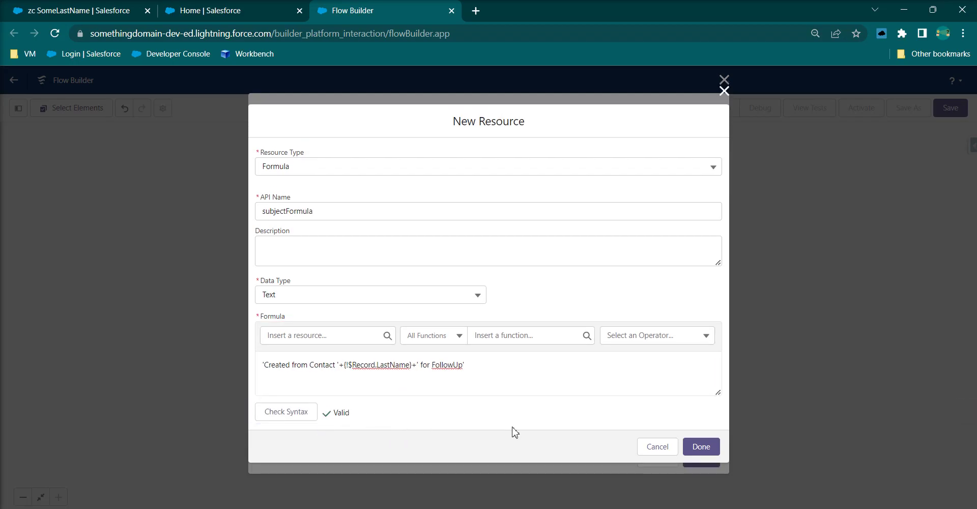
click(701, 447)
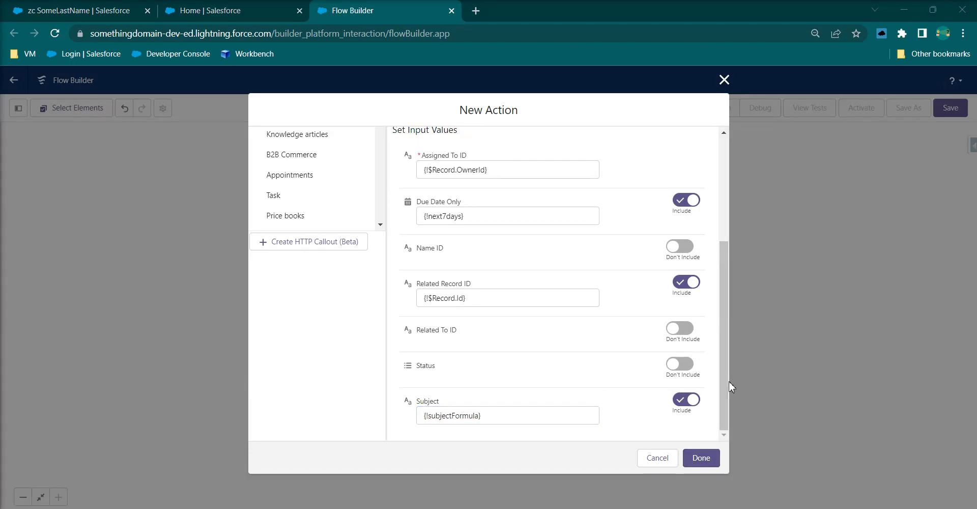
Finish the createTask action and save the flow with the label onContactFollowUpcreateTask
click(718, 457)
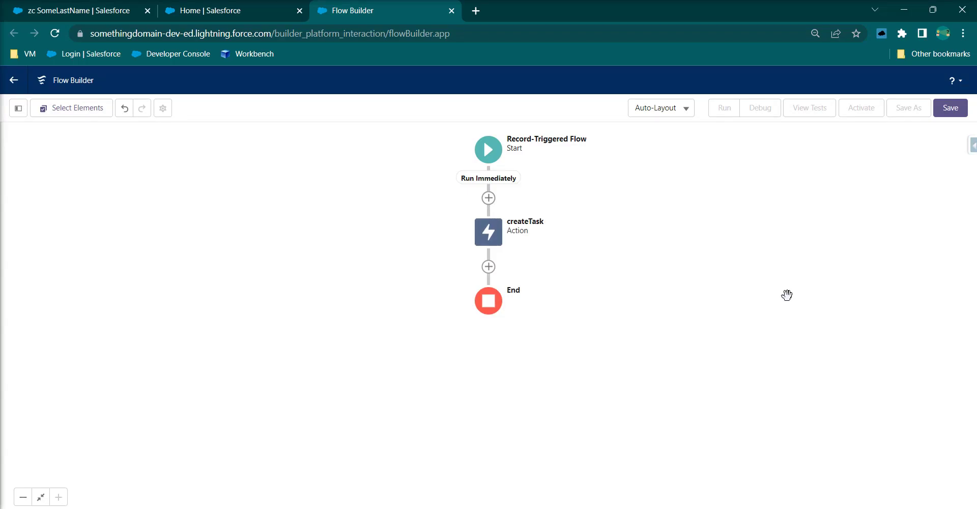
click(952, 112)
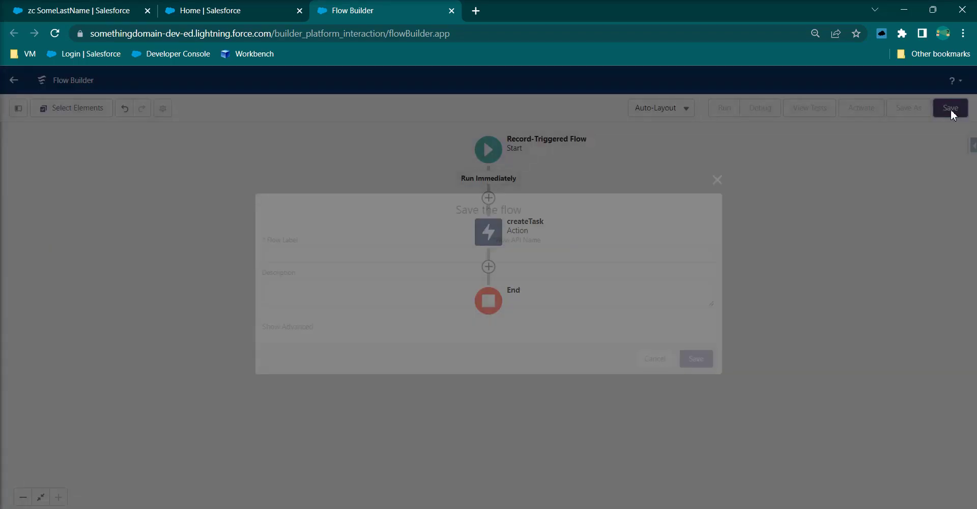
click(348, 251)
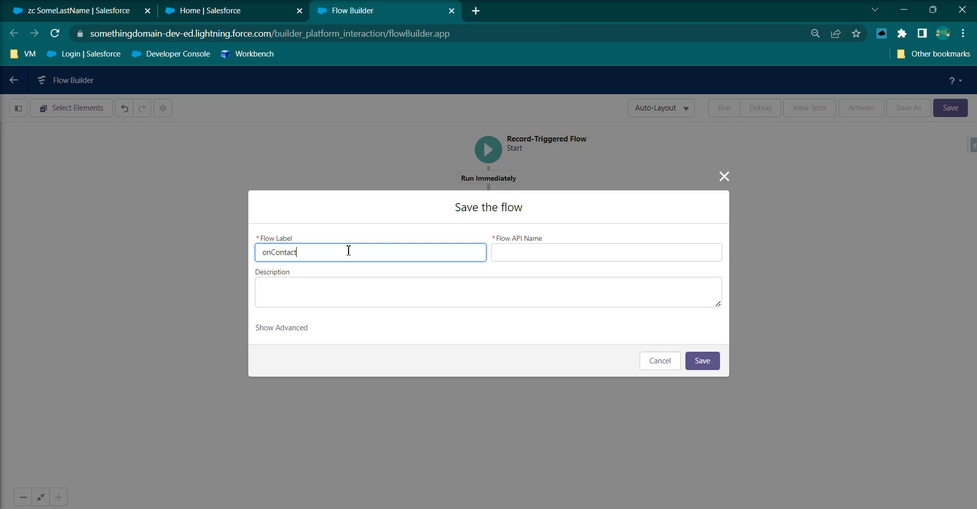
text(onContactFollowUpcreateTask)
click(454, 283)
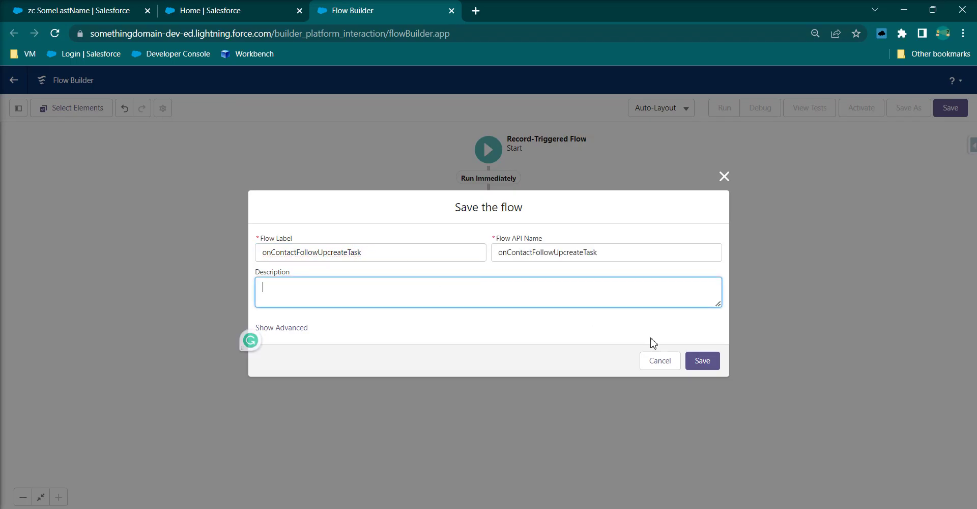
click(701, 362)
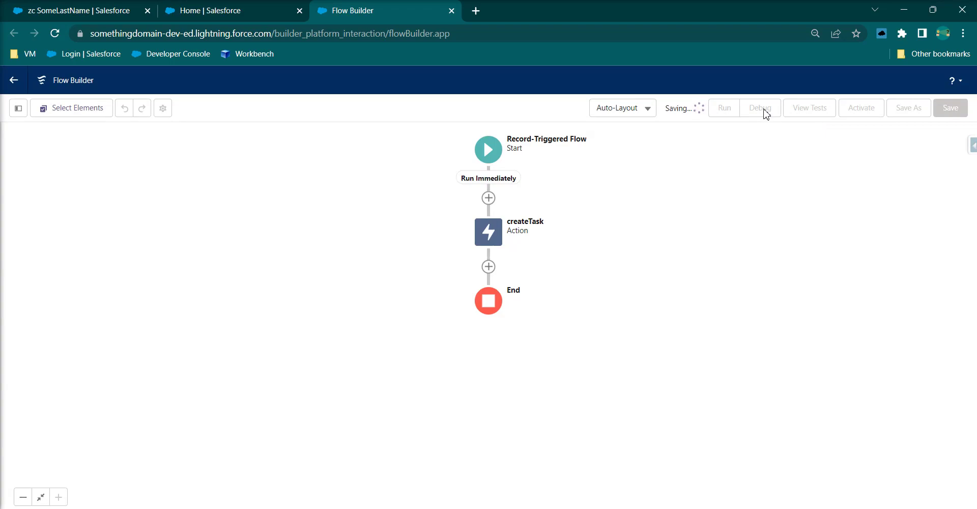
Start debugging the saved flow and choose the first suggested contact as the triggering record
click(764, 108)
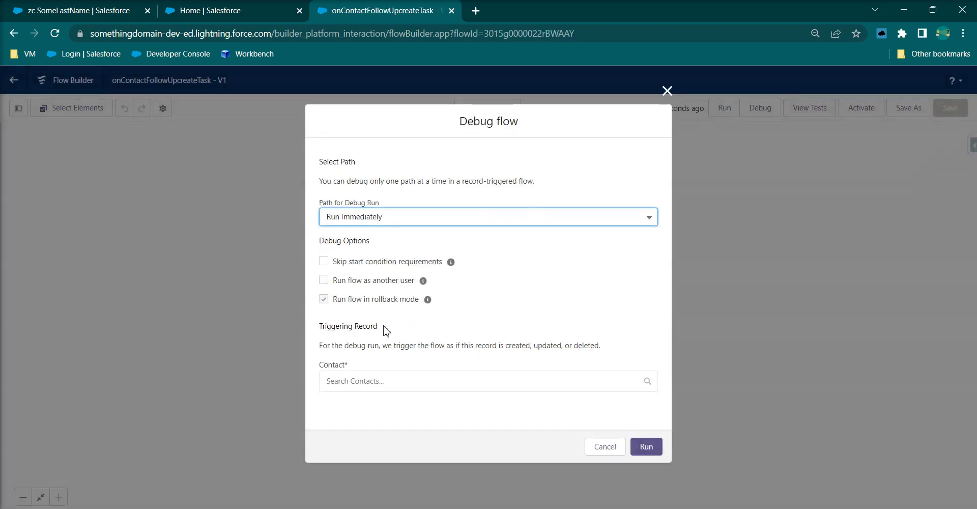
click(405, 382)
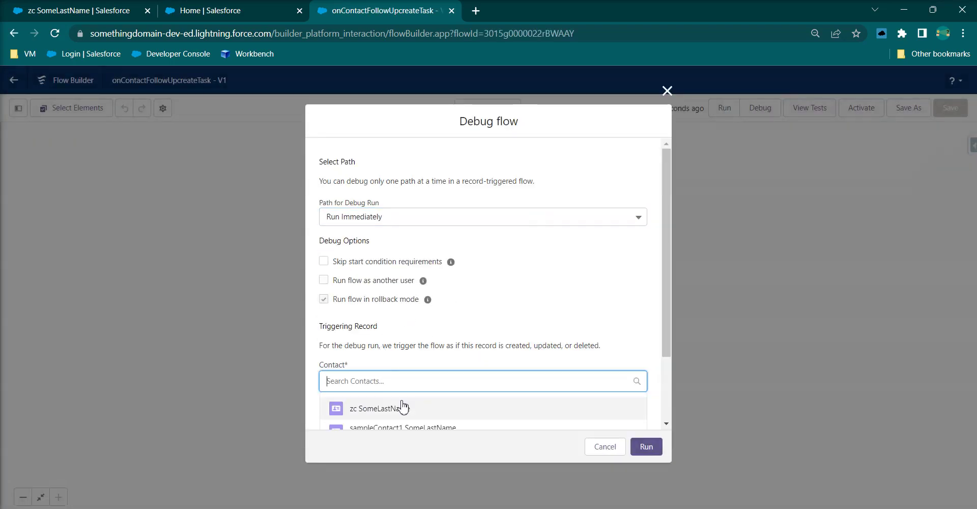
click(404, 406)
Set the triggering contact's Status to FollowUp and run the debug
scroll(472, 321, down, 5)
scroll(555, 294, down, 8)
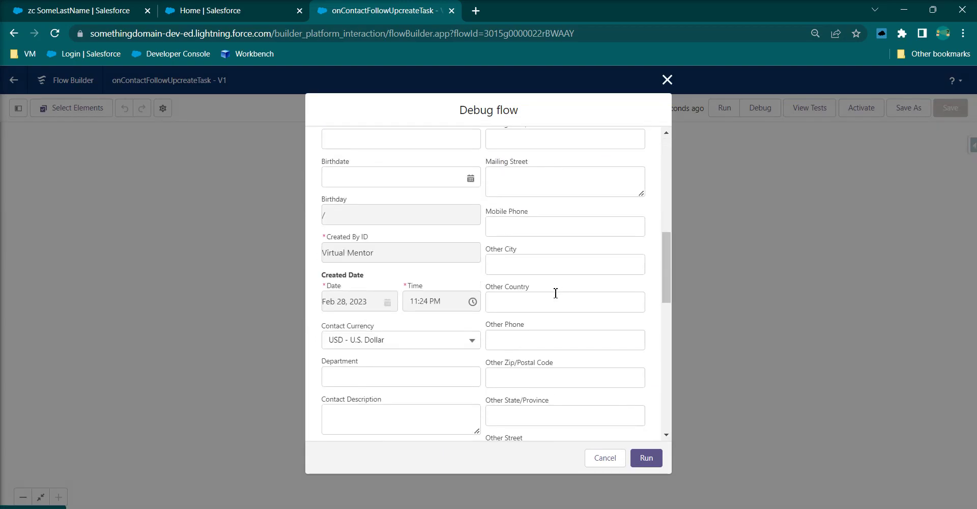
scroll(556, 295, down, 3)
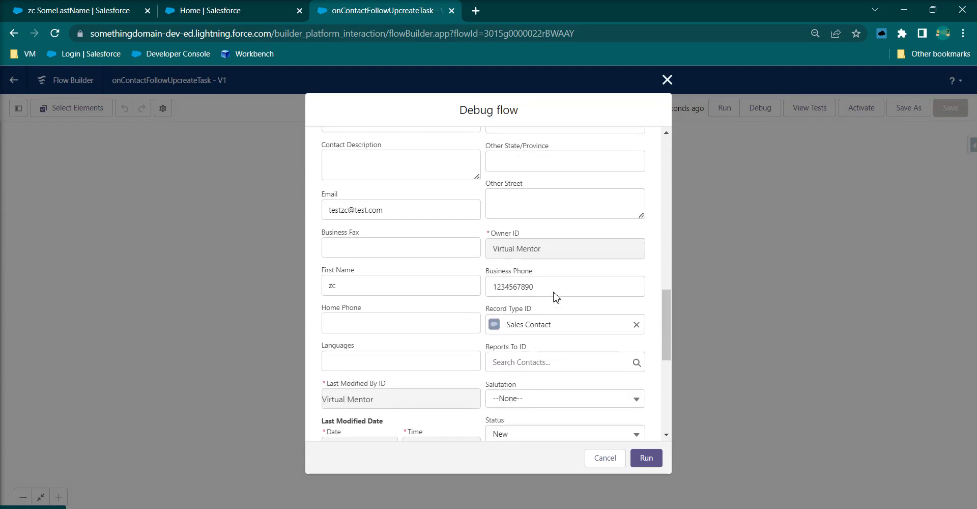
click(536, 371)
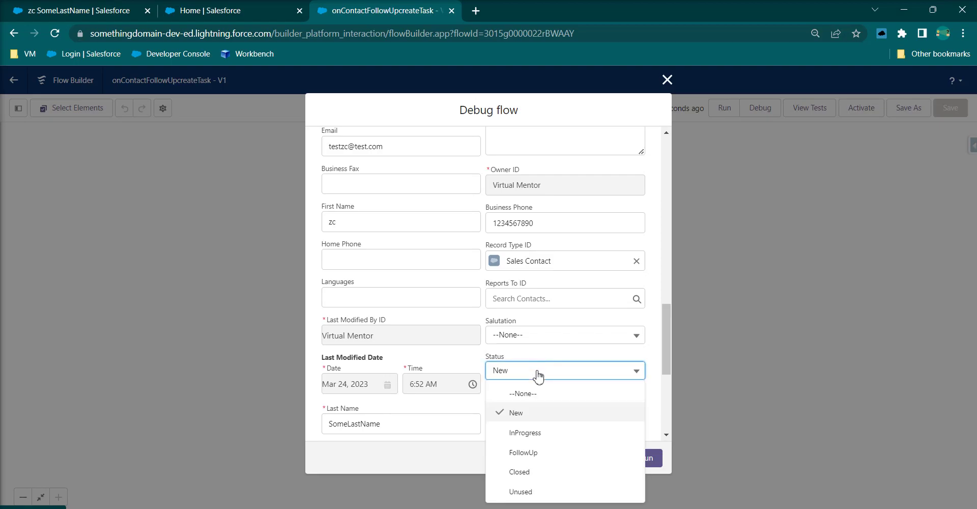
click(538, 460)
click(647, 459)
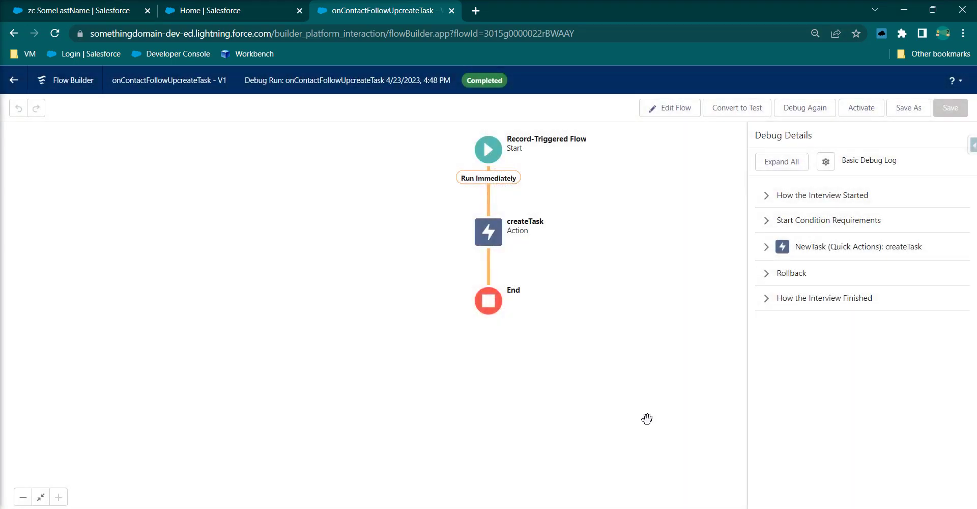
Examine the start condition requirements in the debug details
click(830, 223)
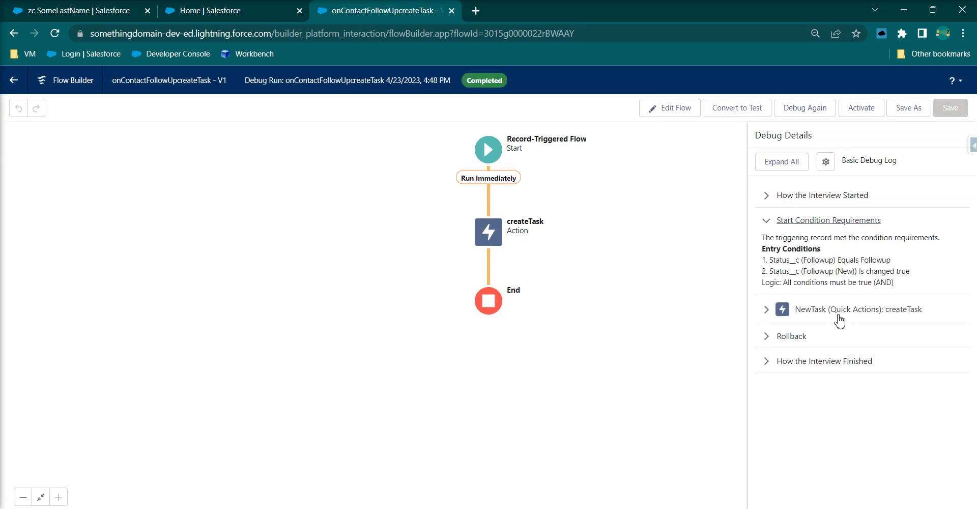